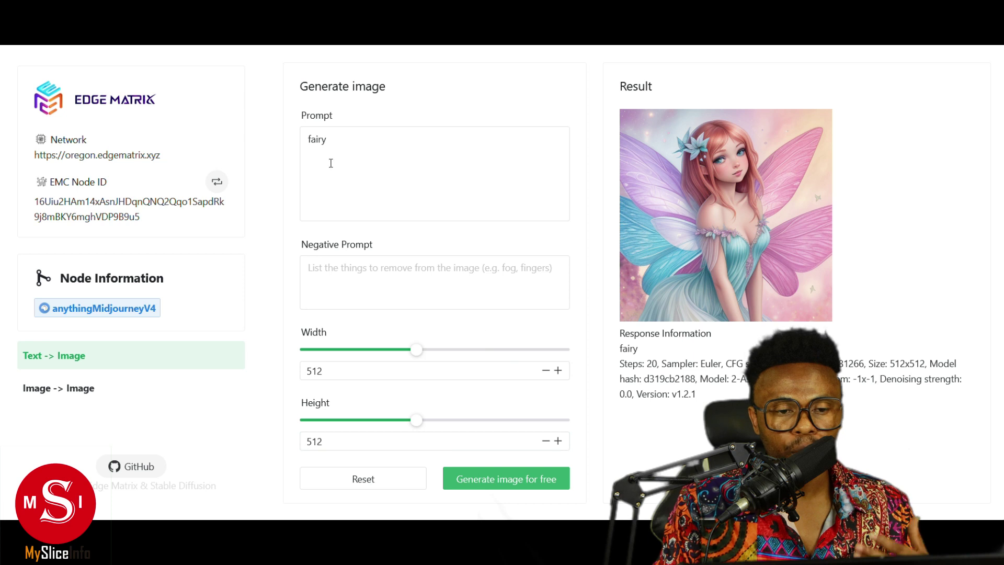
Replace the prompt with "married couple" and generate the image.
click(345, 140)
key(BackSpace)
key(BackSpace)
key(BackSpace)
key(BackSpace)
text(married couple)
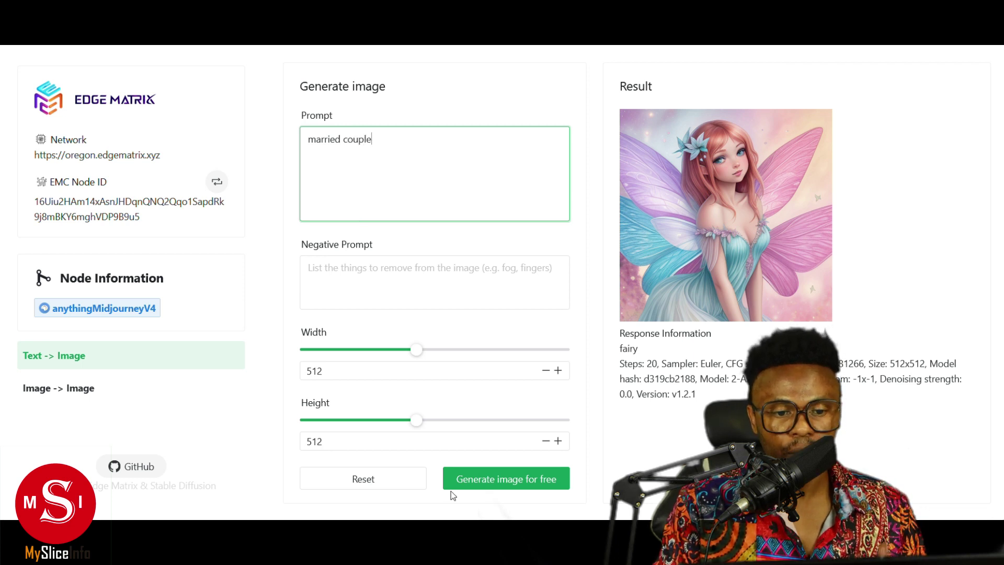
click(464, 477)
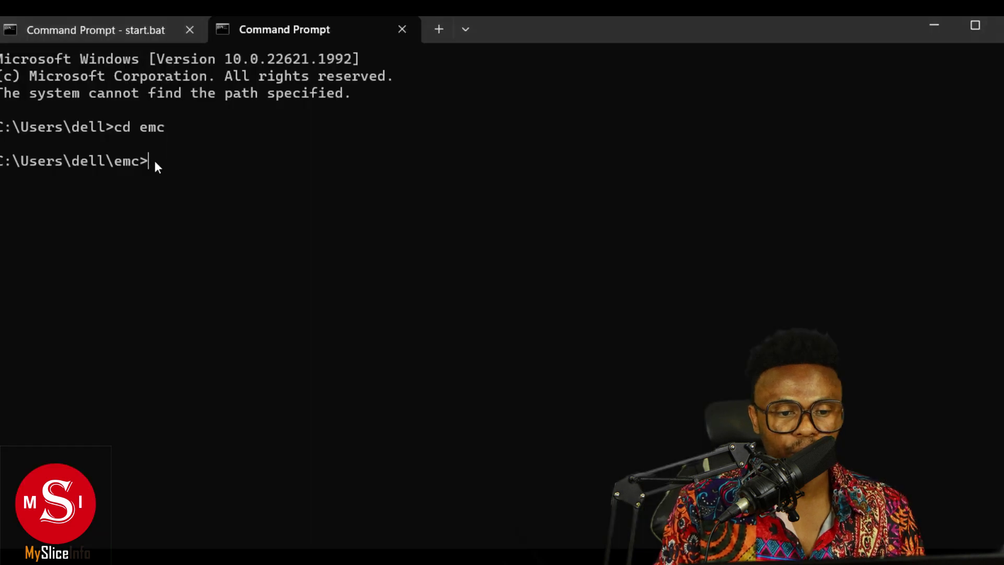
Run "edge-matrix miner power" from the emc folder in Command Prompt.
text(edge-matrix)
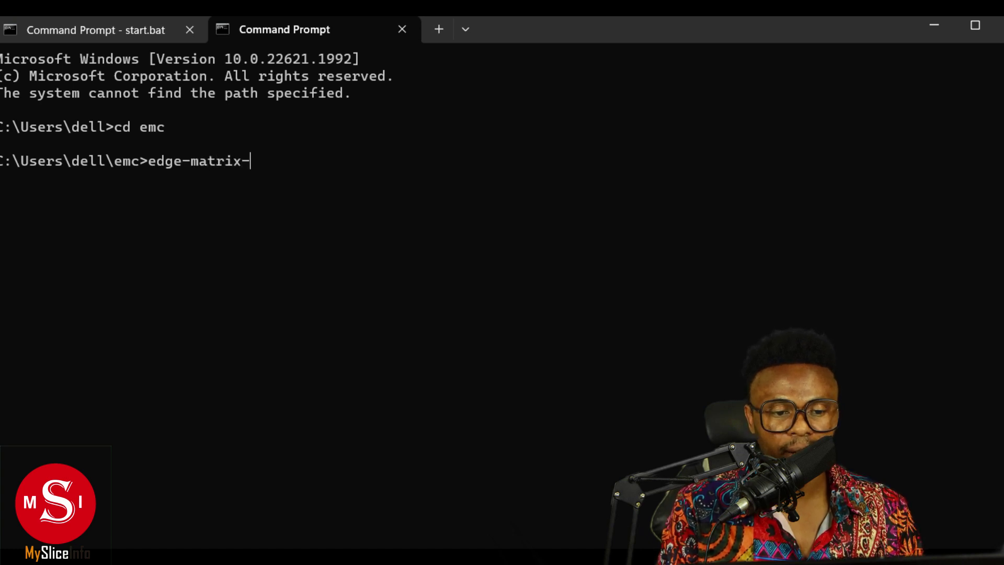
text( miner power)
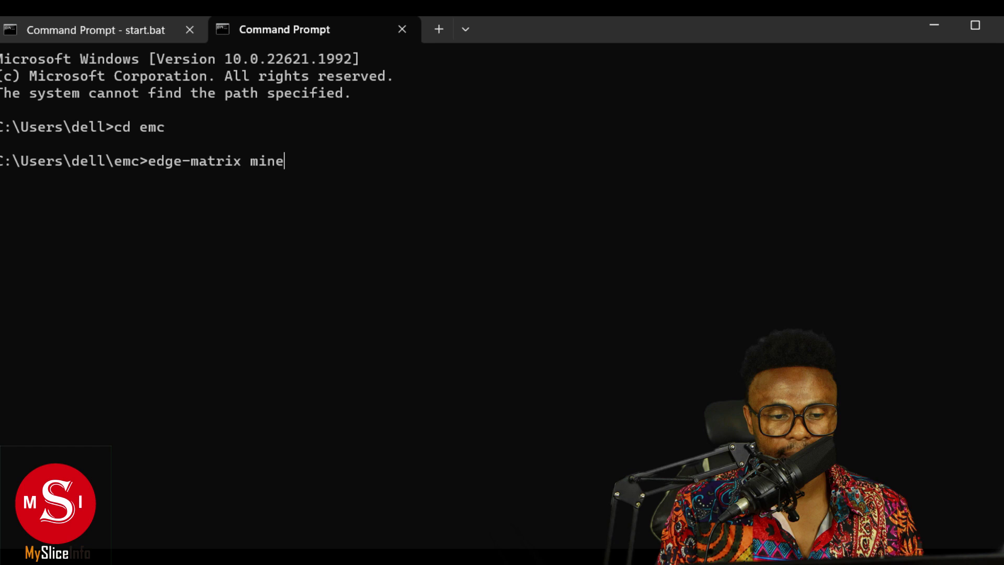
key(Return)
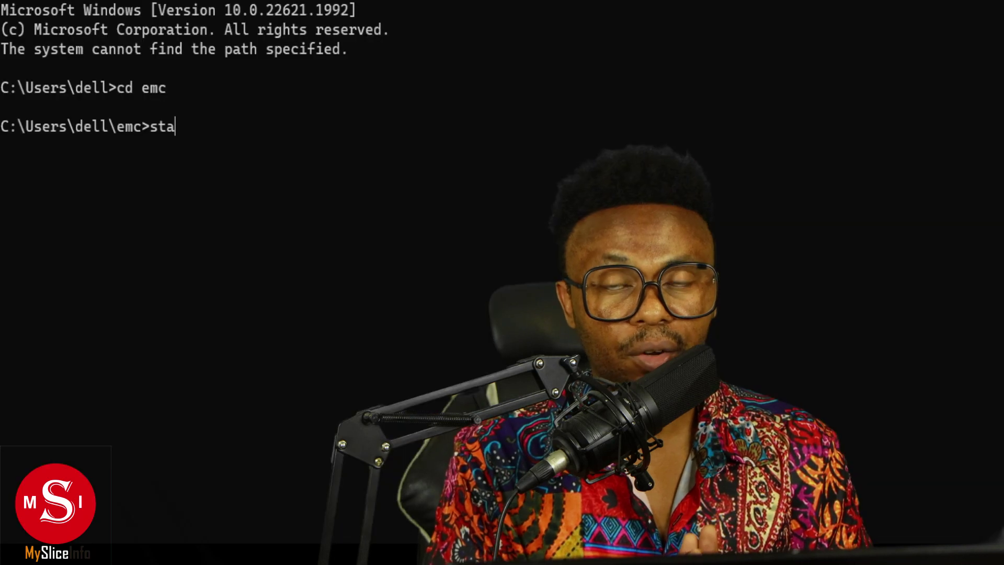
Finish entering the start.bat command and run it from the emc folder in Command Prompt.
text(rt.ba)
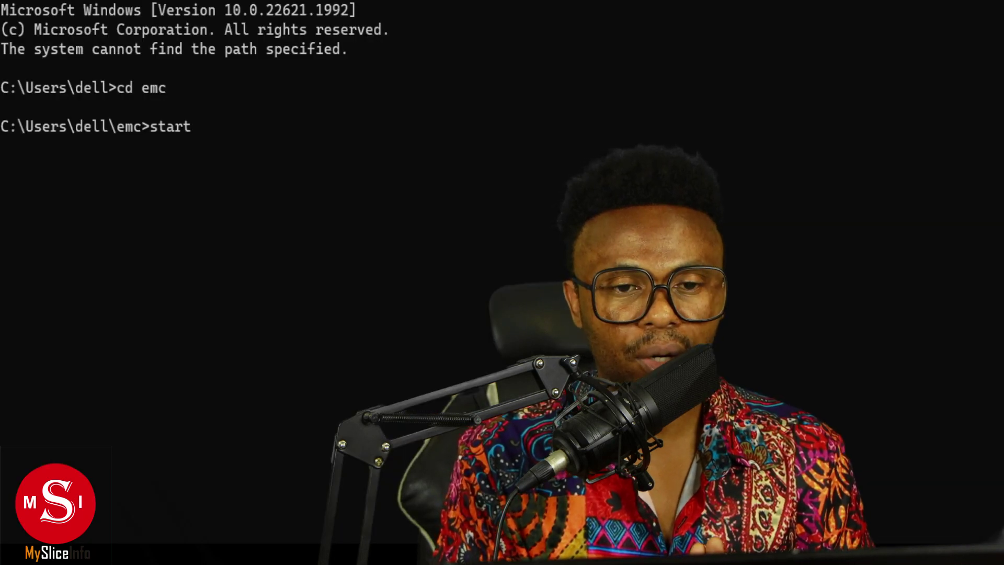
text(t)
key(Return)
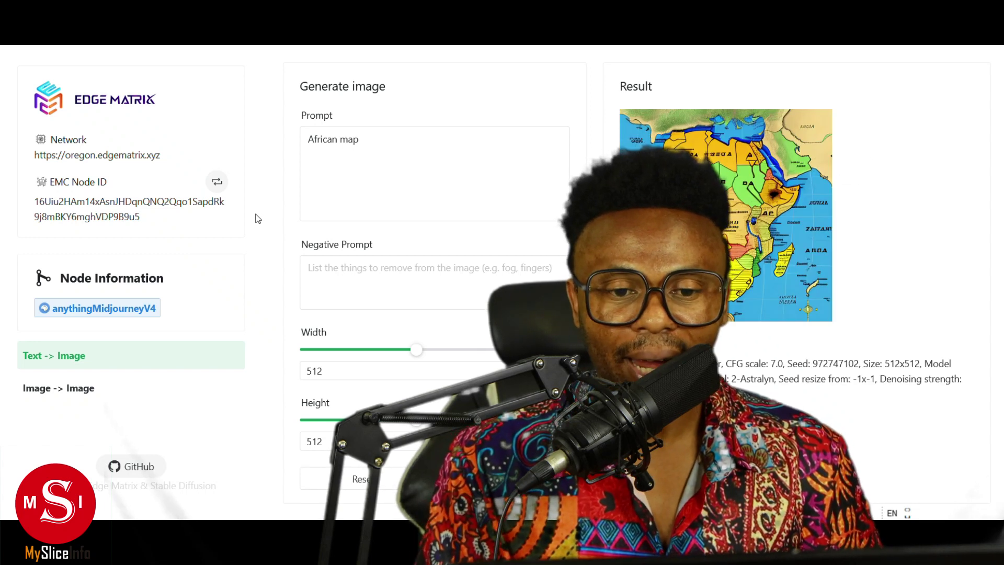
In the Edge Matrix image generator, delete the "African map" text from the prompt.
click(379, 146)
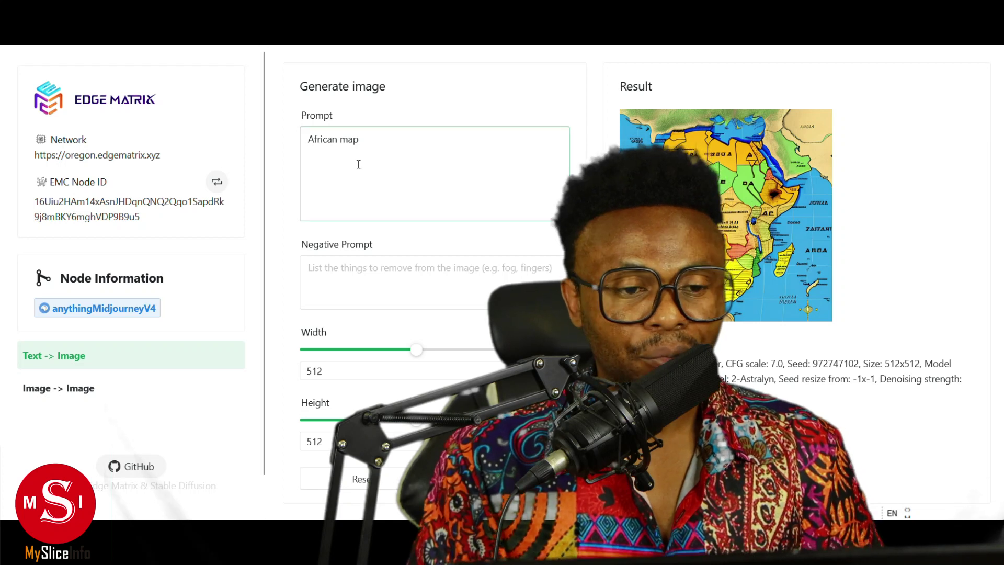
key(BackSpace)
key(BackSpace)
key(BackSpace)
key(BackSpace)
key(BackSpace)
key(BackSpace)
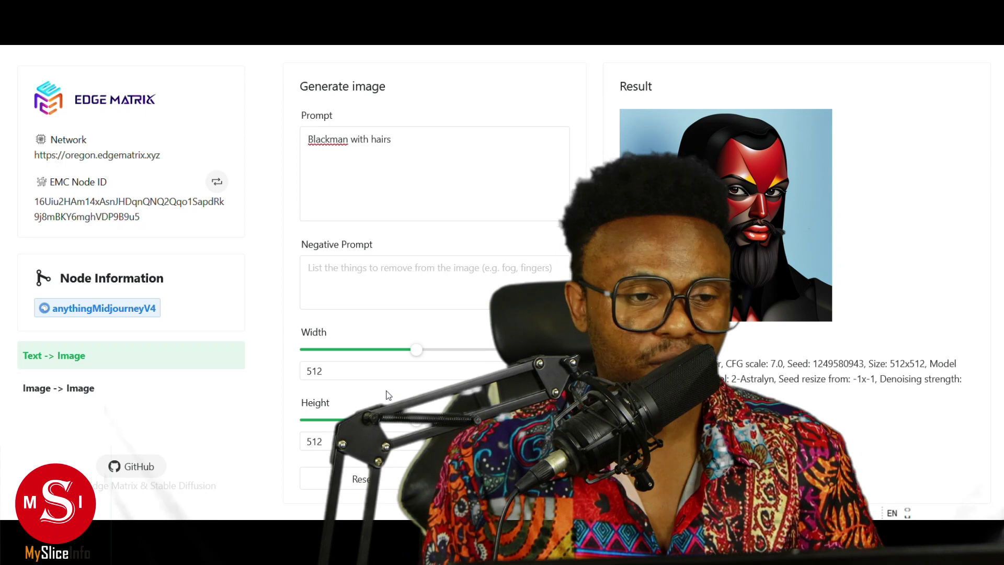
Replace the "Blackman with hairs" prompt with "African princess" and generate the image.
click(423, 146)
key(BackSpace)
key(BackSpace)
key(BackSpace)
key(BackSpace)
key(BackSpace)
key(BackSpace)
key(BackSpace)
key(BackSpace)
key(BackSpace)
key(BackSpace)
key(BackSpace)
key(BackSpace)
key(BackSpace)
key(BackSpace)
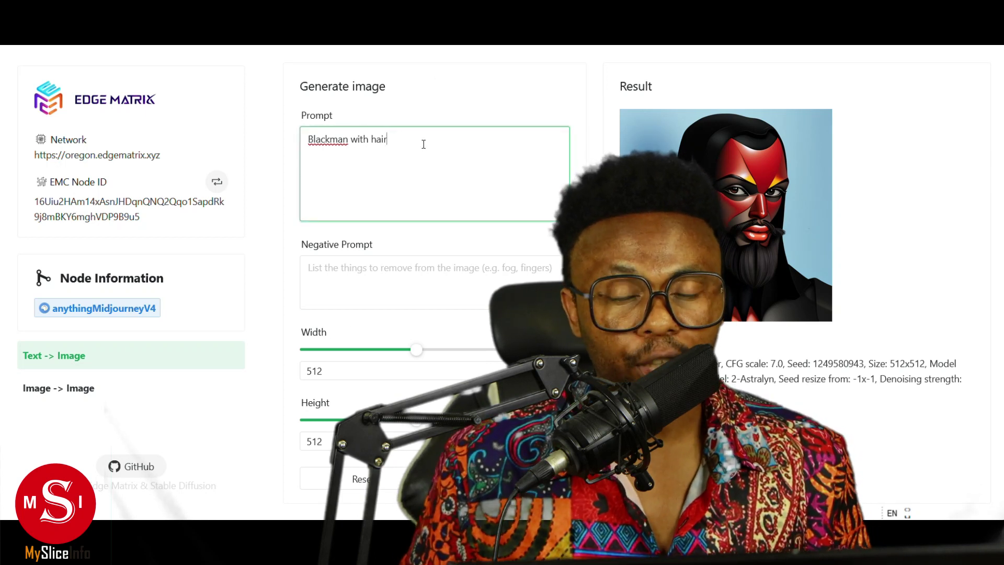
key(BackSpace)
key(BackSpace)
key(BackSpace)
key(BackSpace)
key(BackSpace)
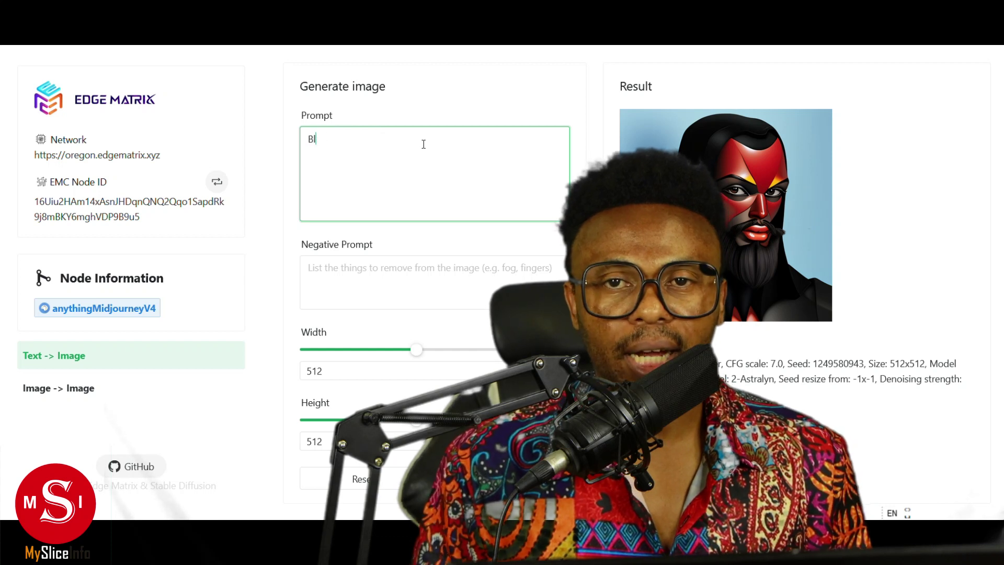
text(Af)
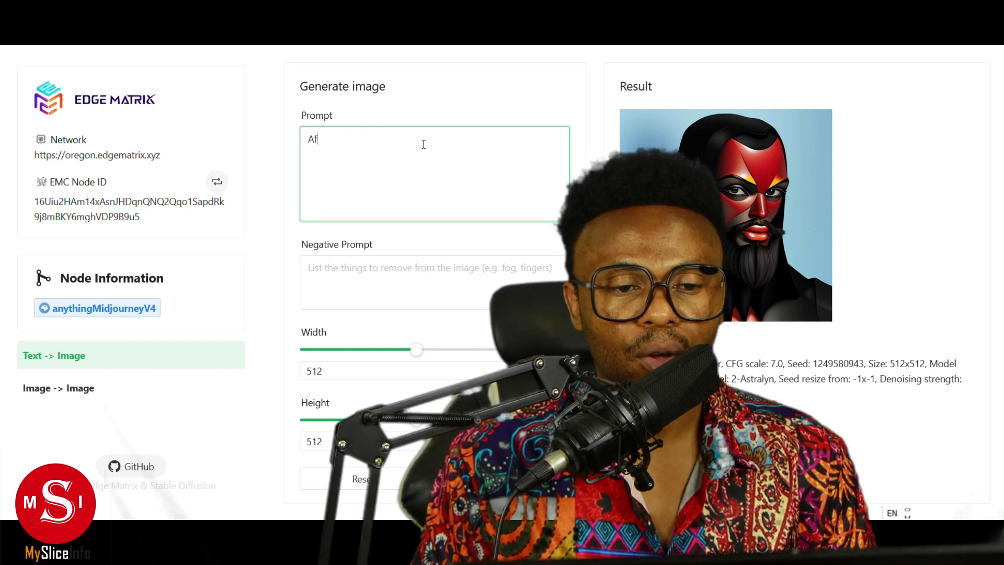
text(rican princess)
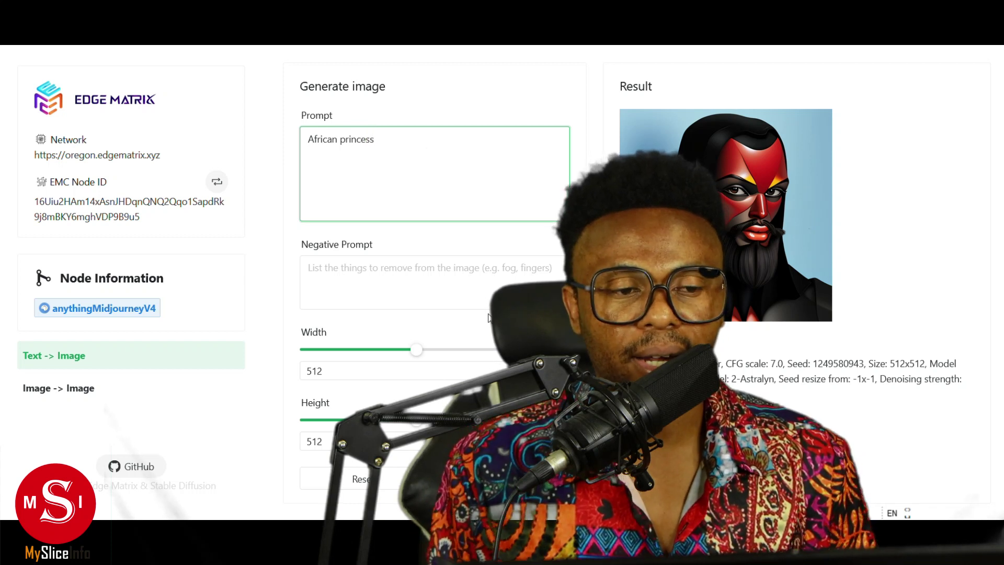
click(513, 479)
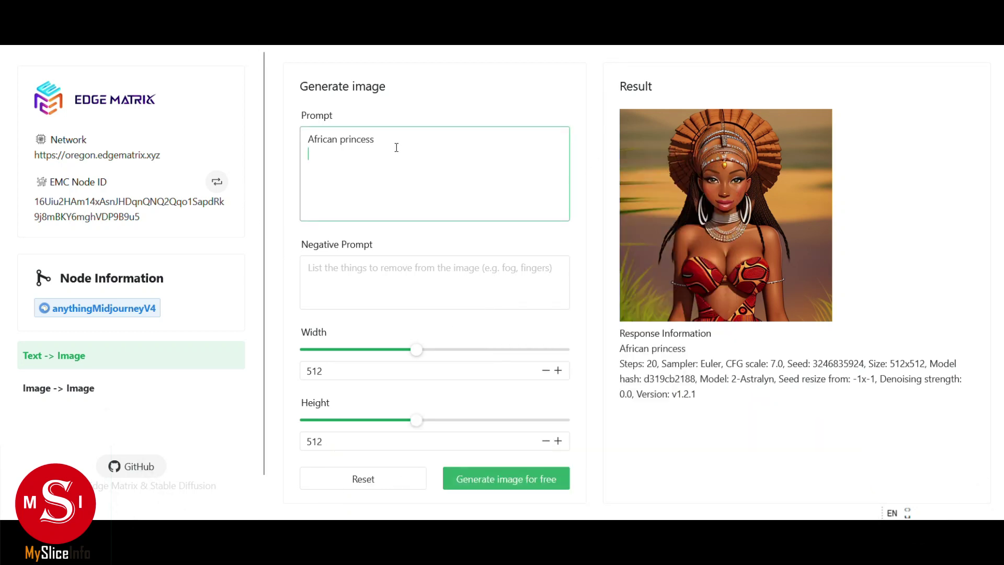
Clear the "African princess" prompt, enter "fairy" instead, and generate the image.
key(BackSpace)
key(BackSpace)
key(BackSpace)
key(BackSpace)
key(BackSpace)
key(BackSpace)
key(BackSpace)
key(BackSpace)
key(BackSpace)
key(BackSpace)
key(BackSpace)
key(BackSpace)
key(BackSpace)
key(BackSpace)
key(BackSpace)
key(BackSpace)
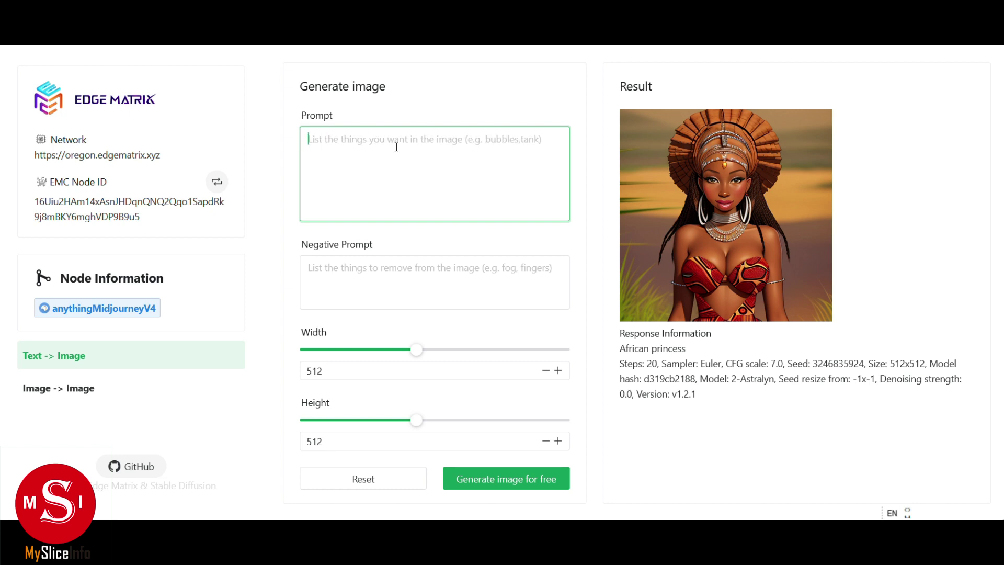
text(fairy)
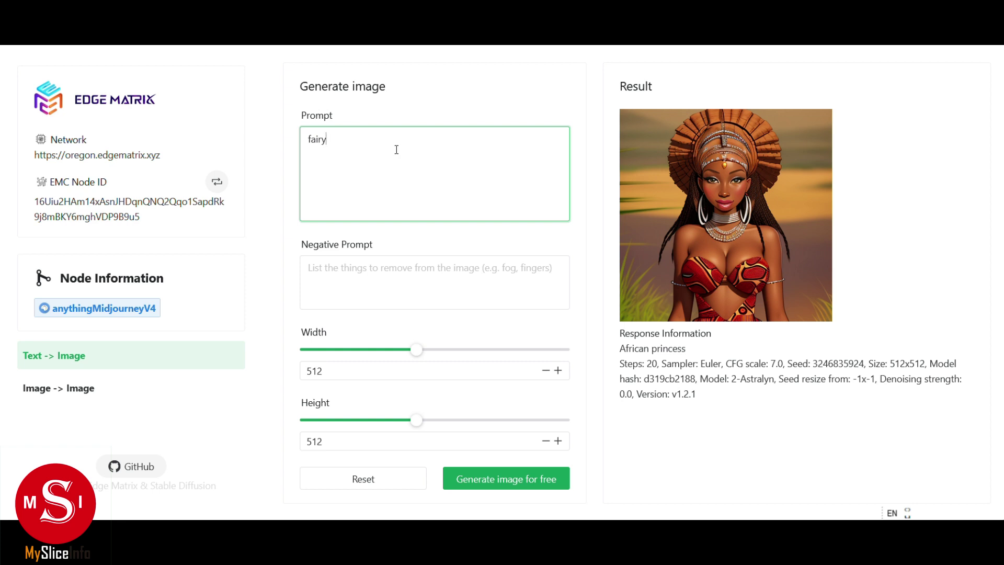
click(491, 476)
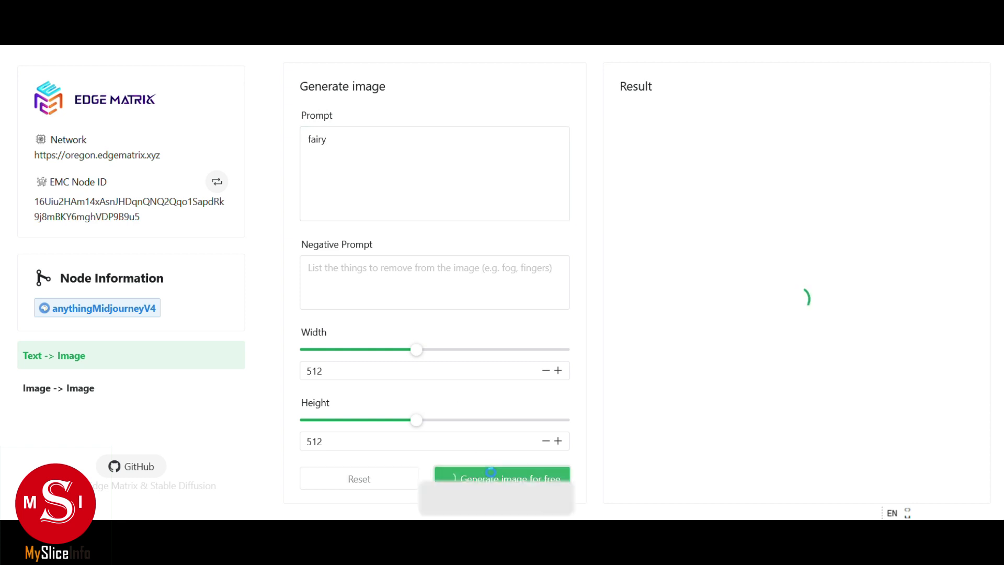